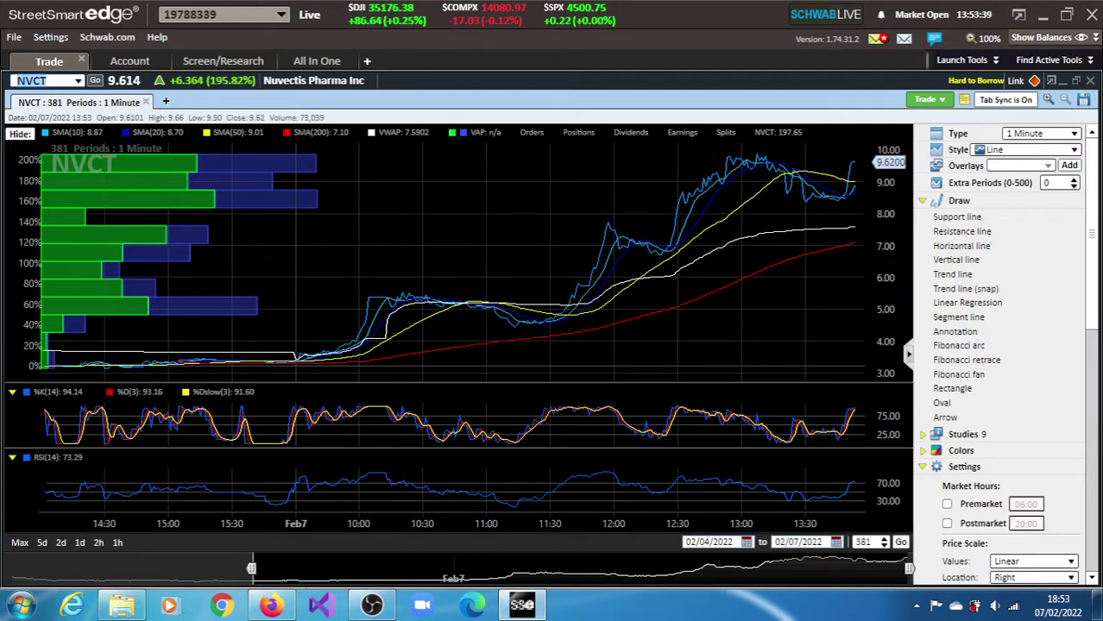
# View the NVCT chart at Daily and 60 Minute intervals, and return it to 1 Minute
pyautogui.click(1070, 137)
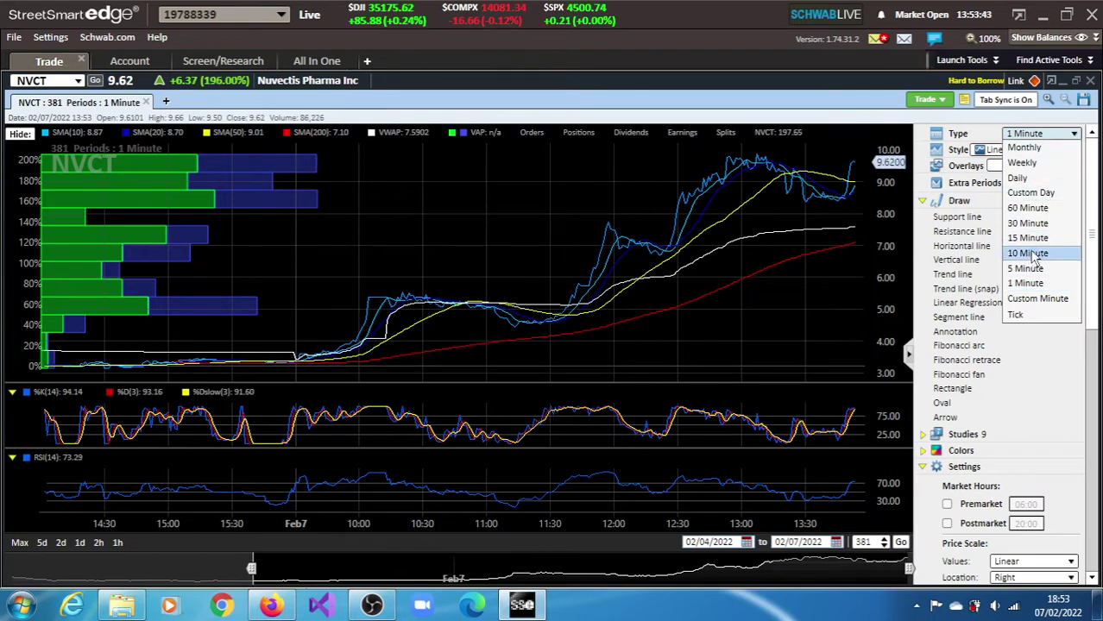
pyautogui.click(1020, 179)
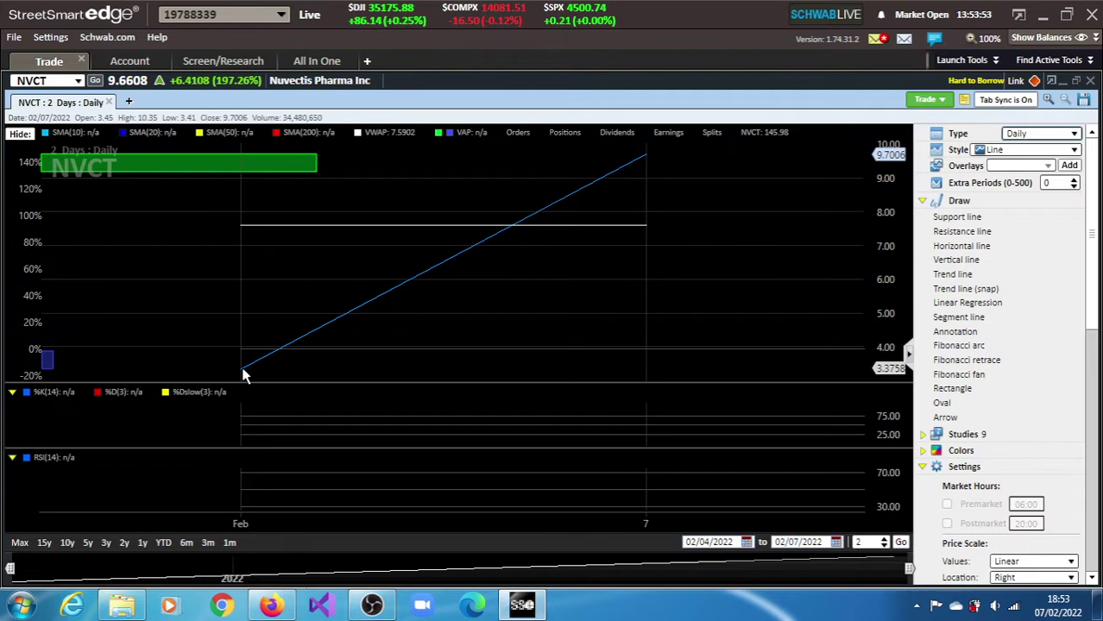
pyautogui.click(1071, 136)
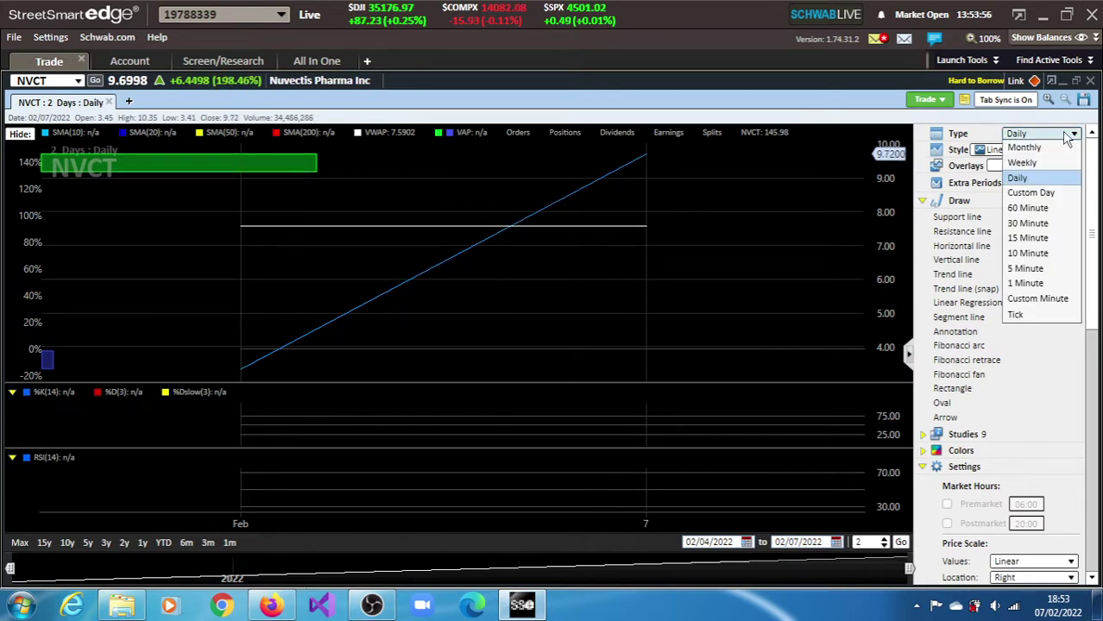
pyautogui.click(1033, 209)
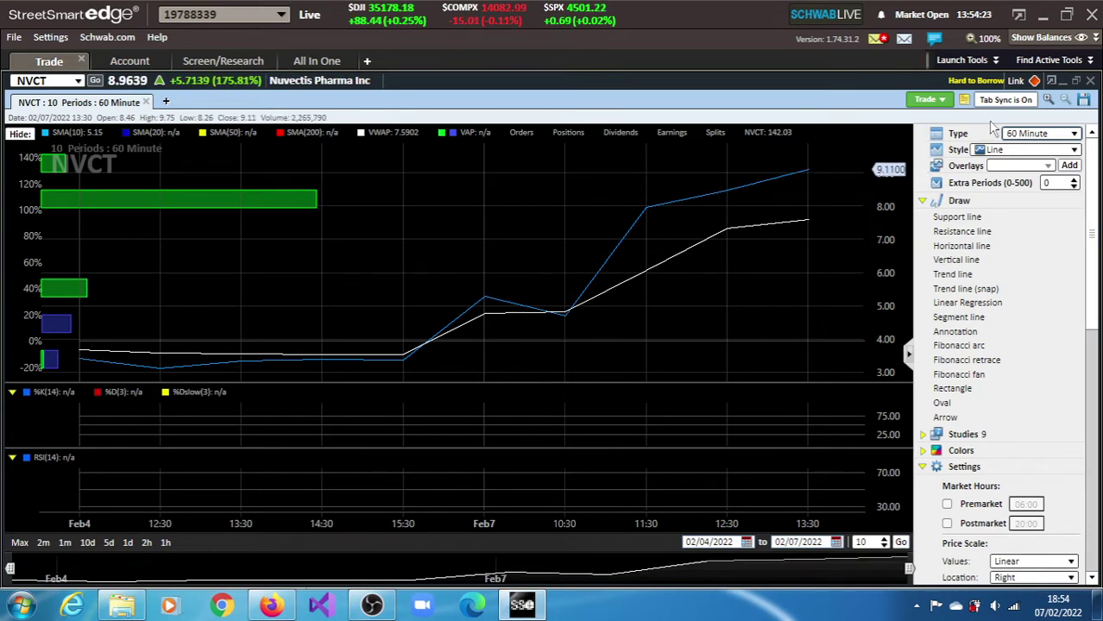
pyautogui.click(1026, 135)
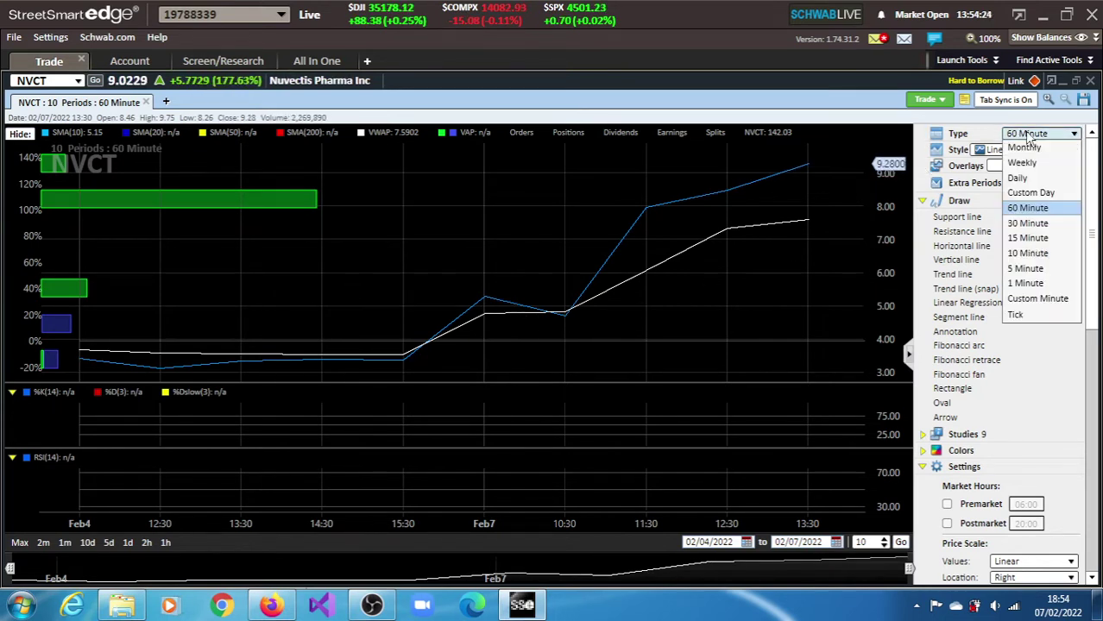
pyautogui.click(1025, 283)
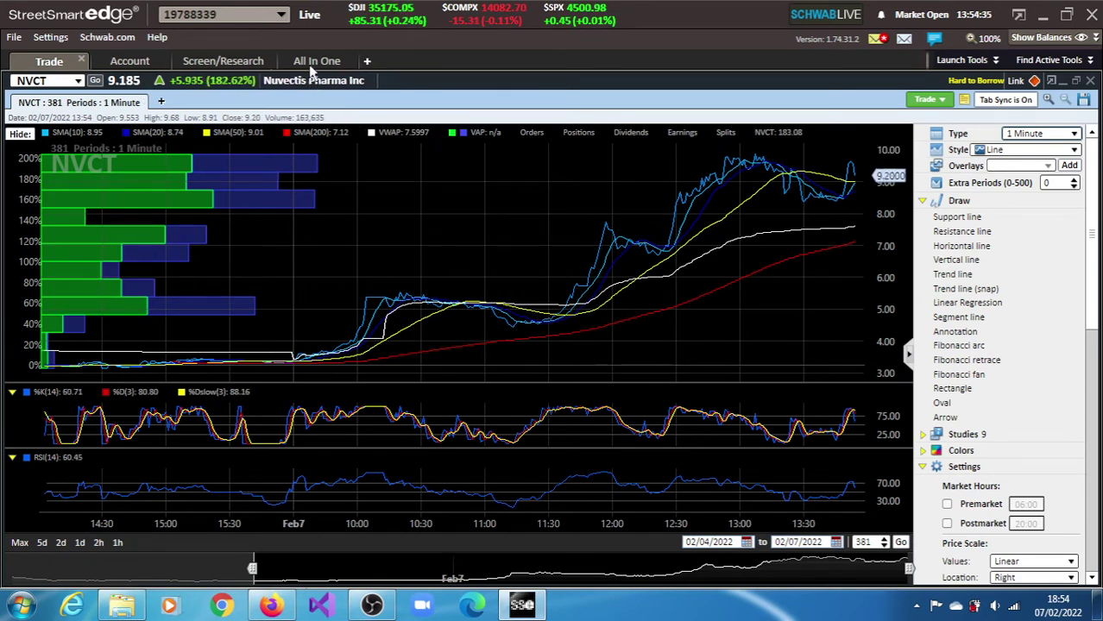
# Review the NVCT news and the stock's market depth, and return to the trading chart
pyautogui.click(230, 62)
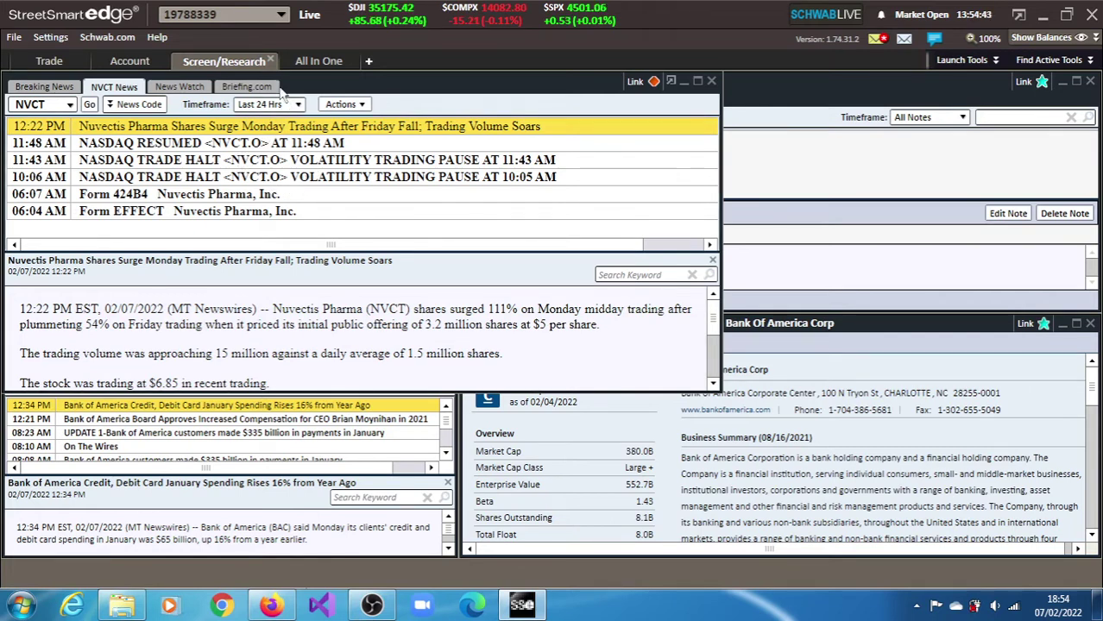
pyautogui.click(319, 65)
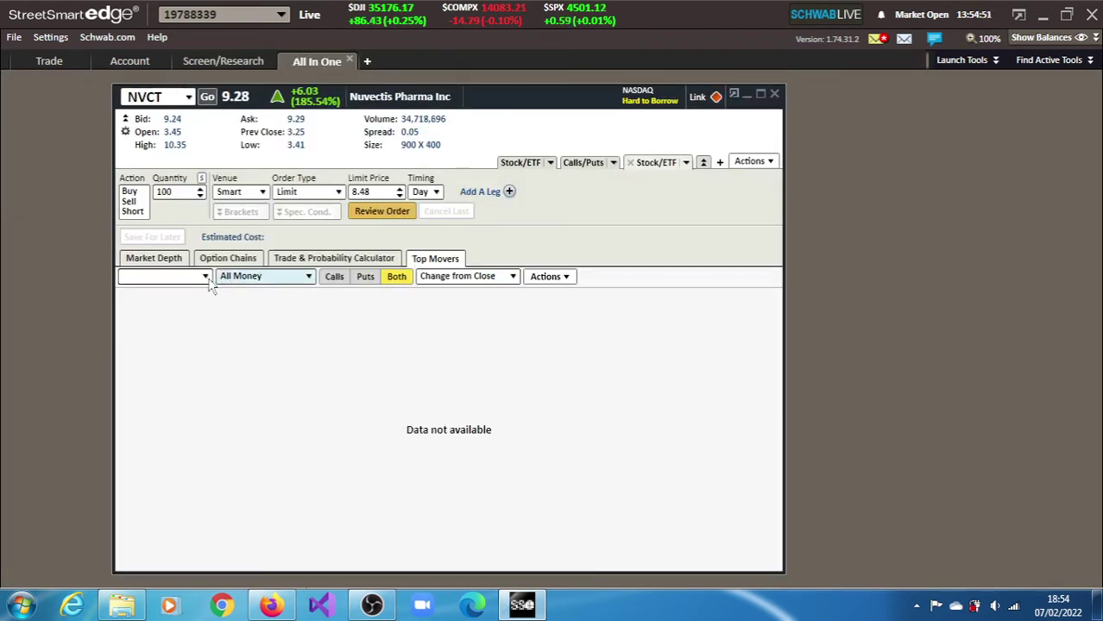
pyautogui.click(152, 259)
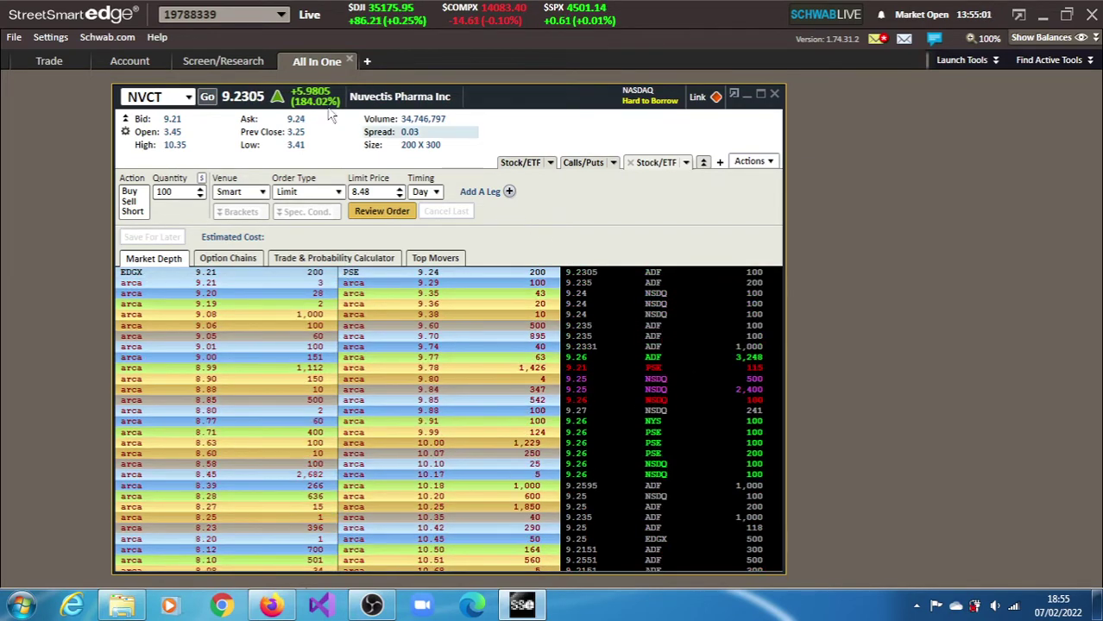
pyautogui.click(41, 64)
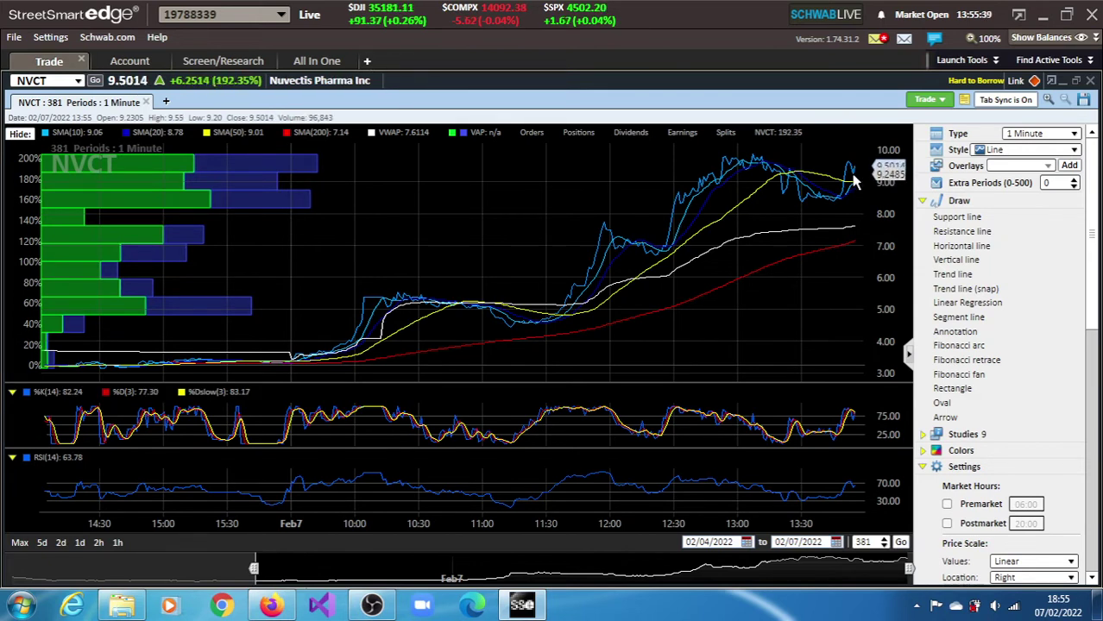
# Open the Windows Calculator and subtract 9.24 from 9.65
pyautogui.click(23, 605)
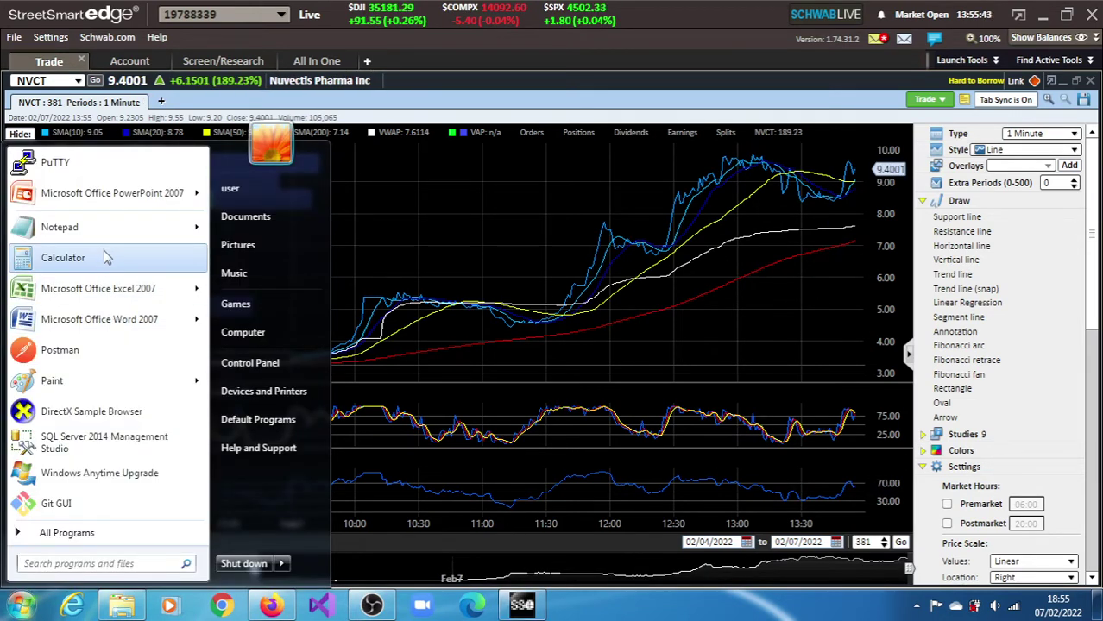
pyautogui.click(63, 257)
pyautogui.write('9')
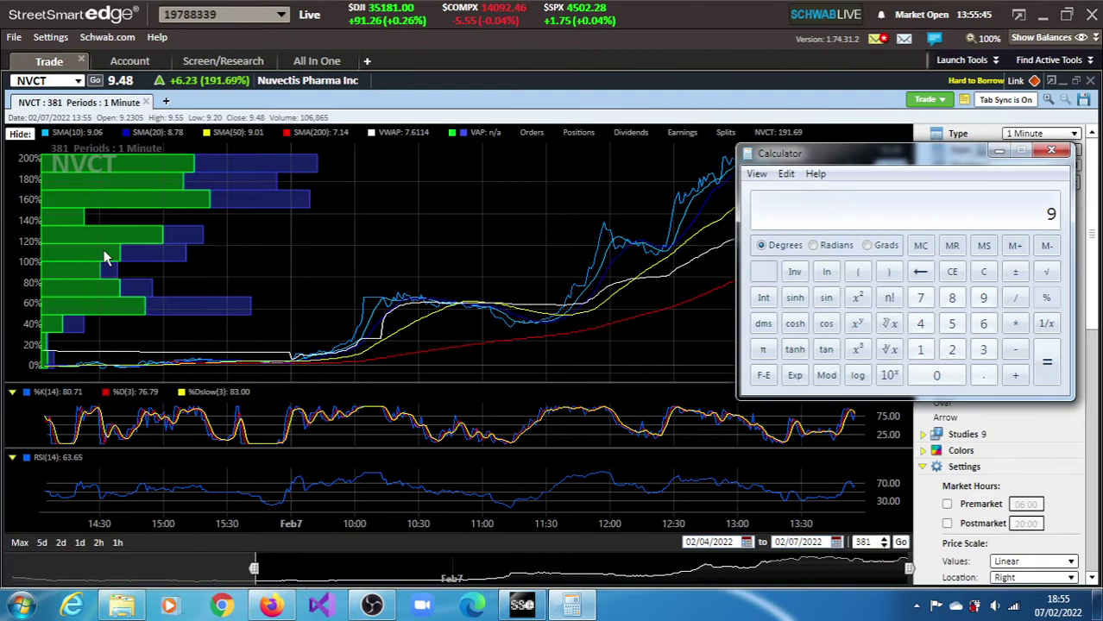
pyautogui.write('.65 ')
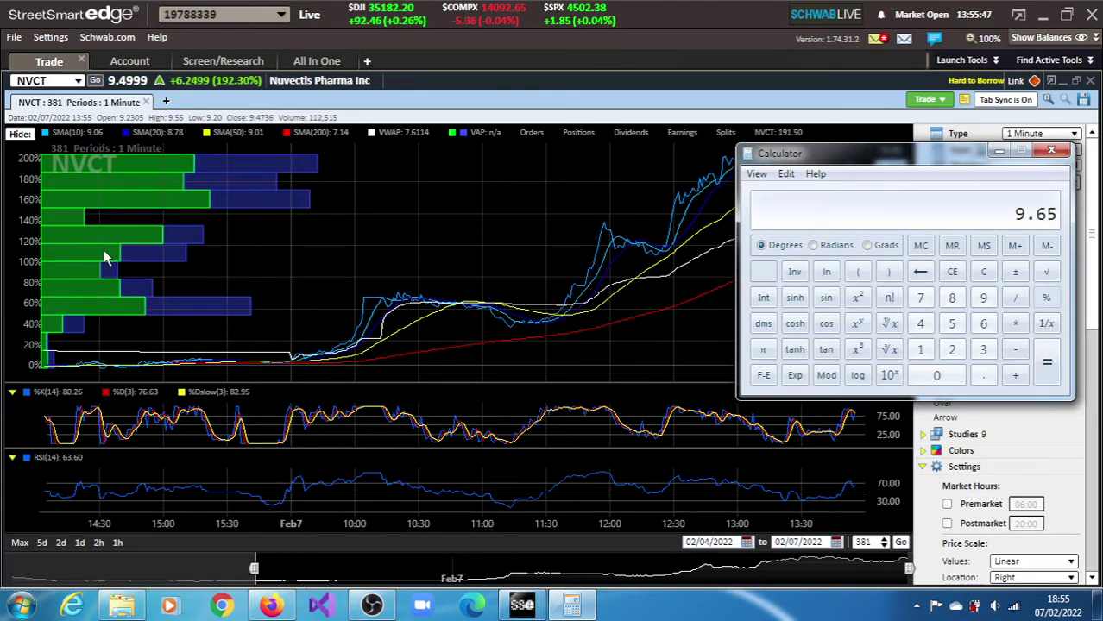
pyautogui.write('- ')
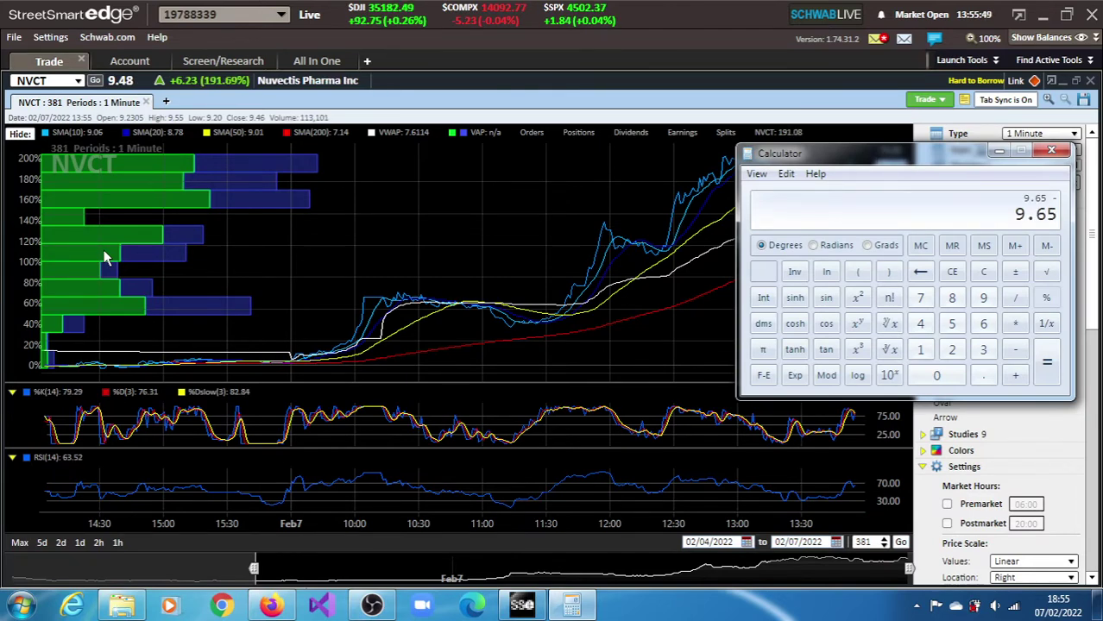
pyautogui.write('9.24')
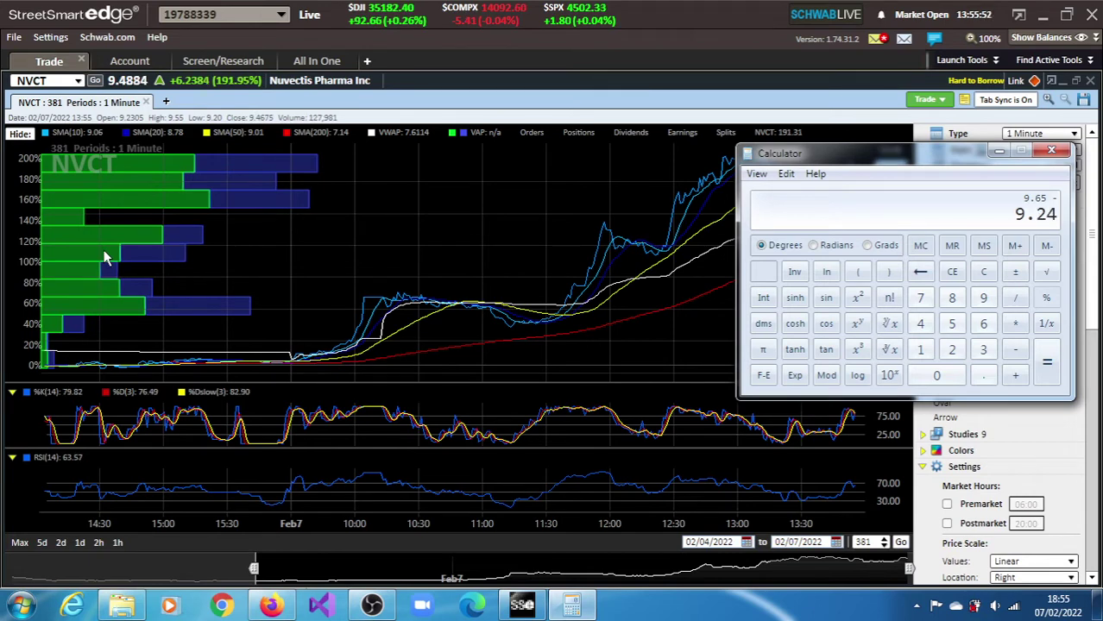
pyautogui.press('Return')
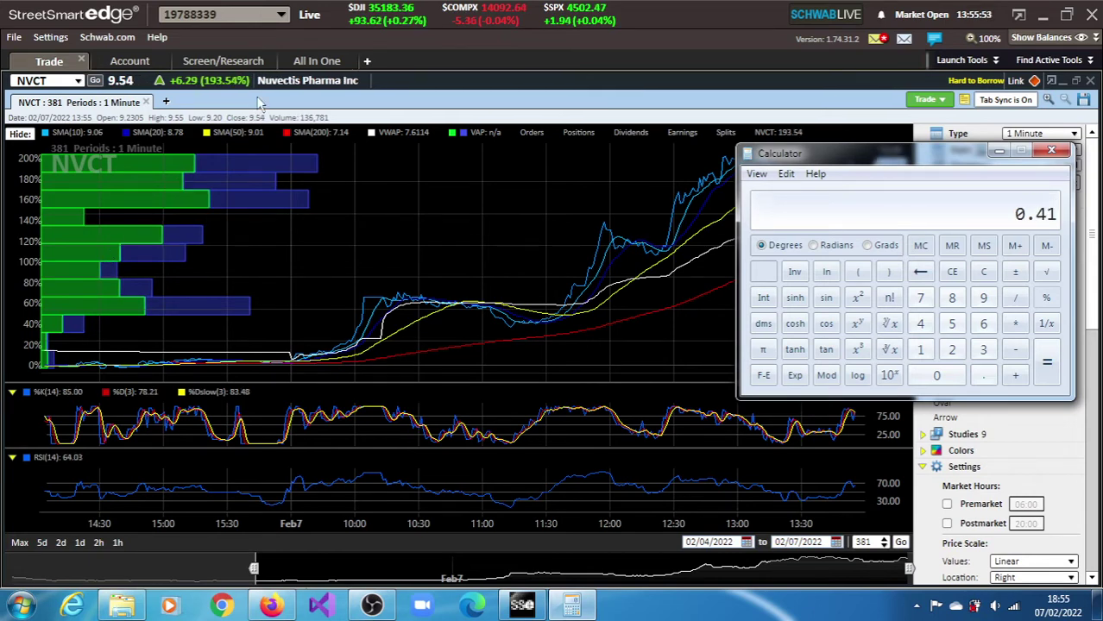
# Multiply the calculated difference by 2.618 and add 9.49 to project a price target, leaving the Calculator minimised
pyautogui.click(1019, 323)
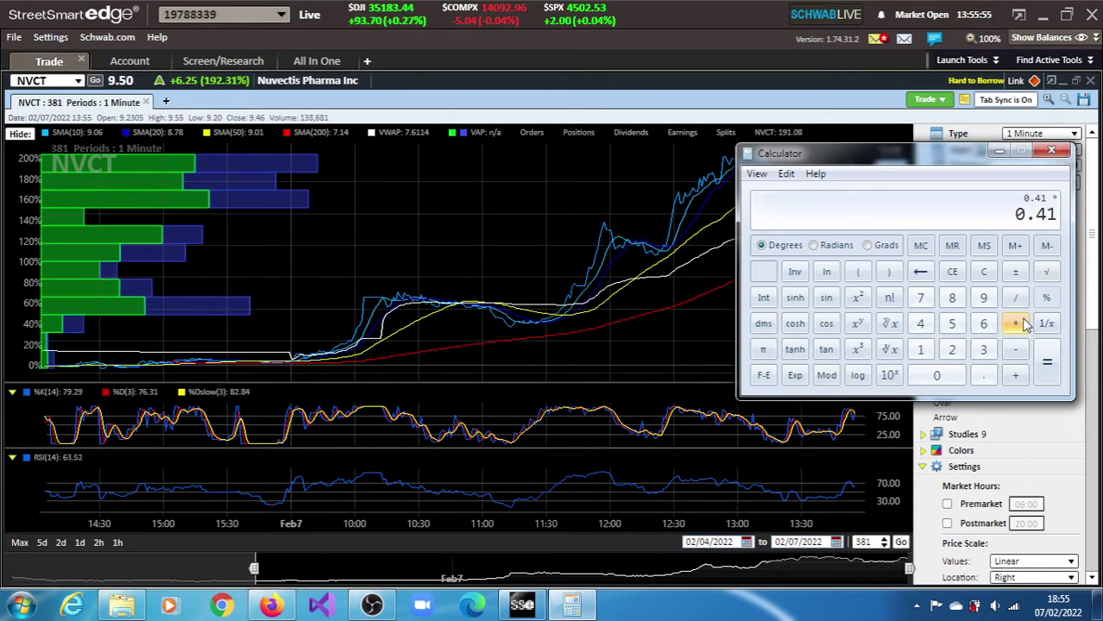
pyautogui.write('2')
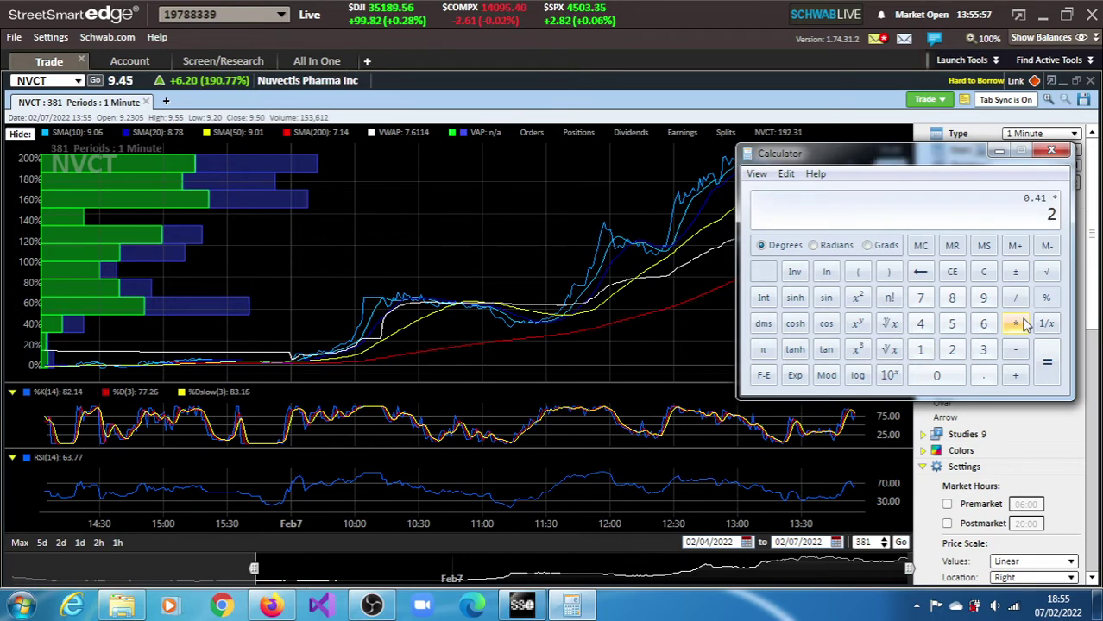
pyautogui.write('.61')
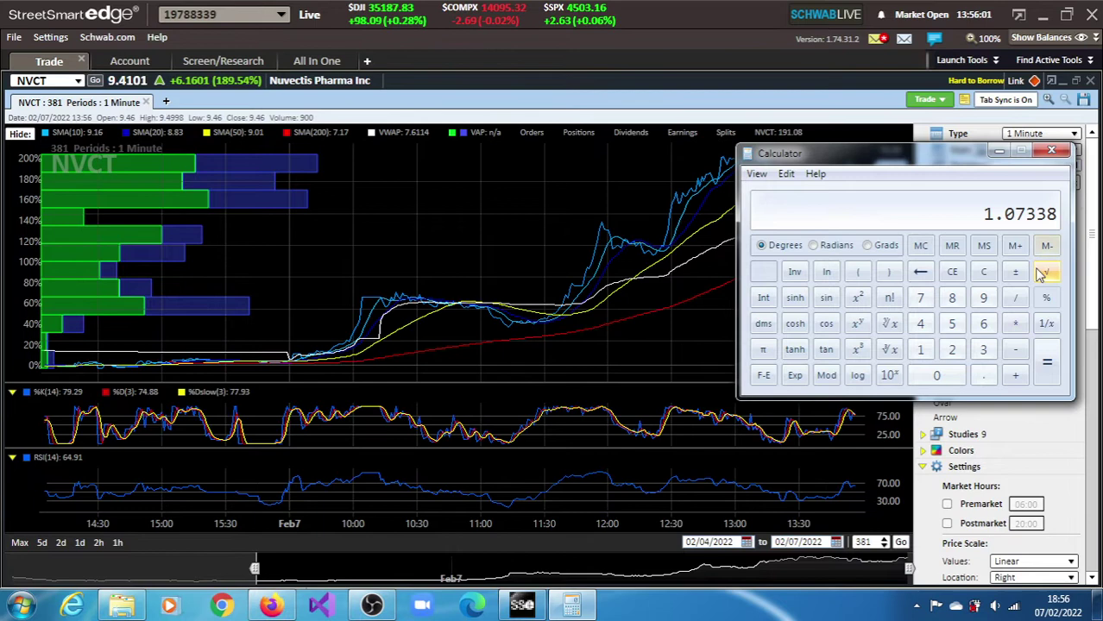
pyautogui.click(1019, 380)
pyautogui.write('9')
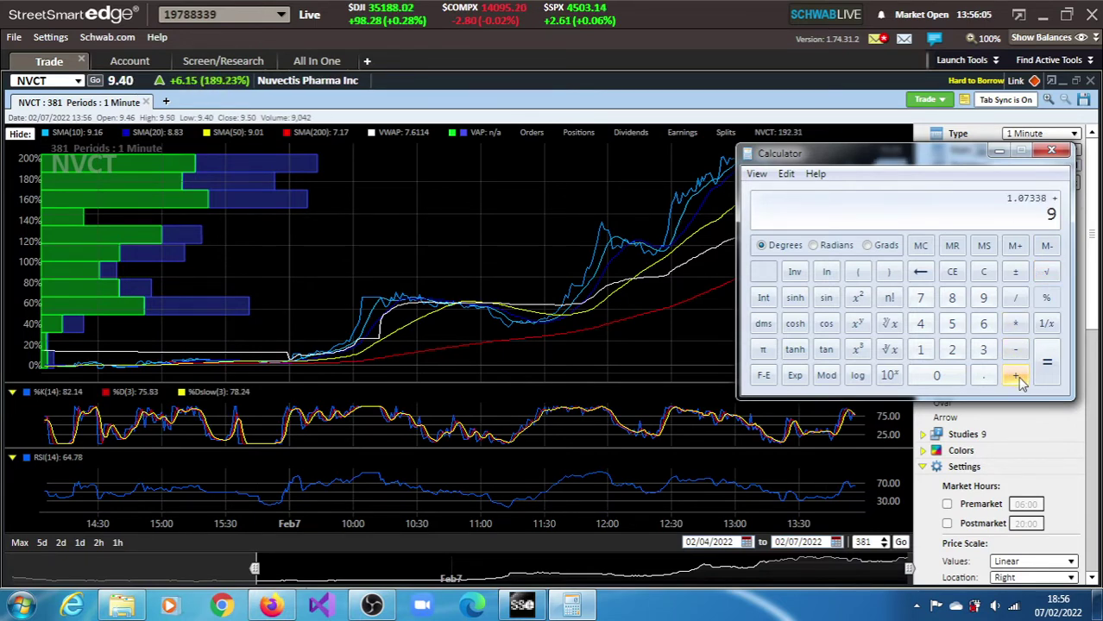
pyautogui.write('.4')
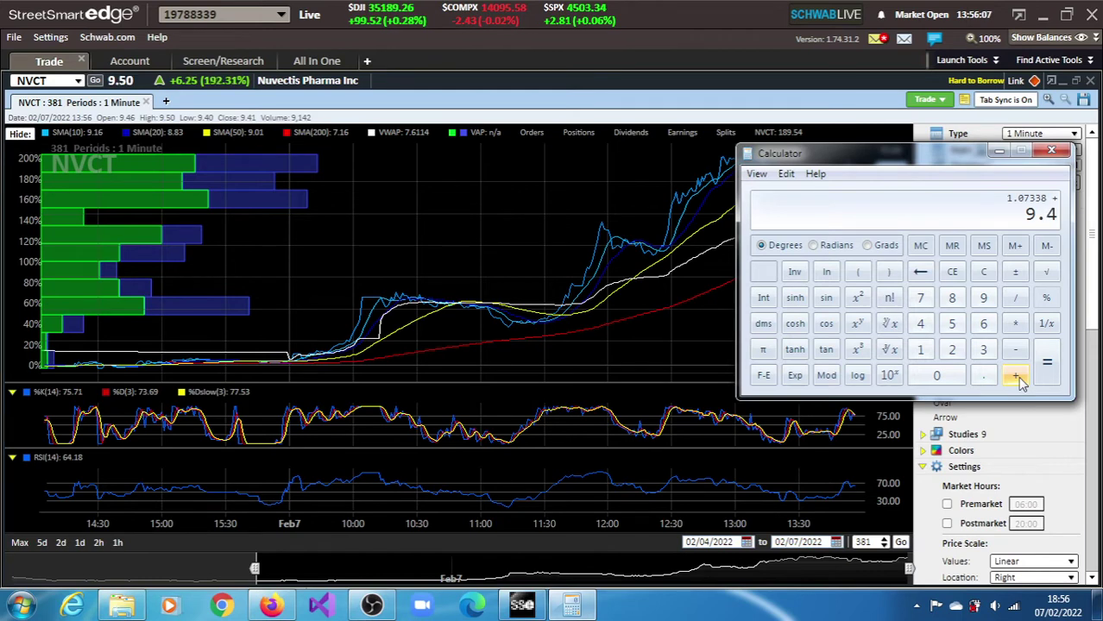
pyautogui.write('9')
pyautogui.press('Return')
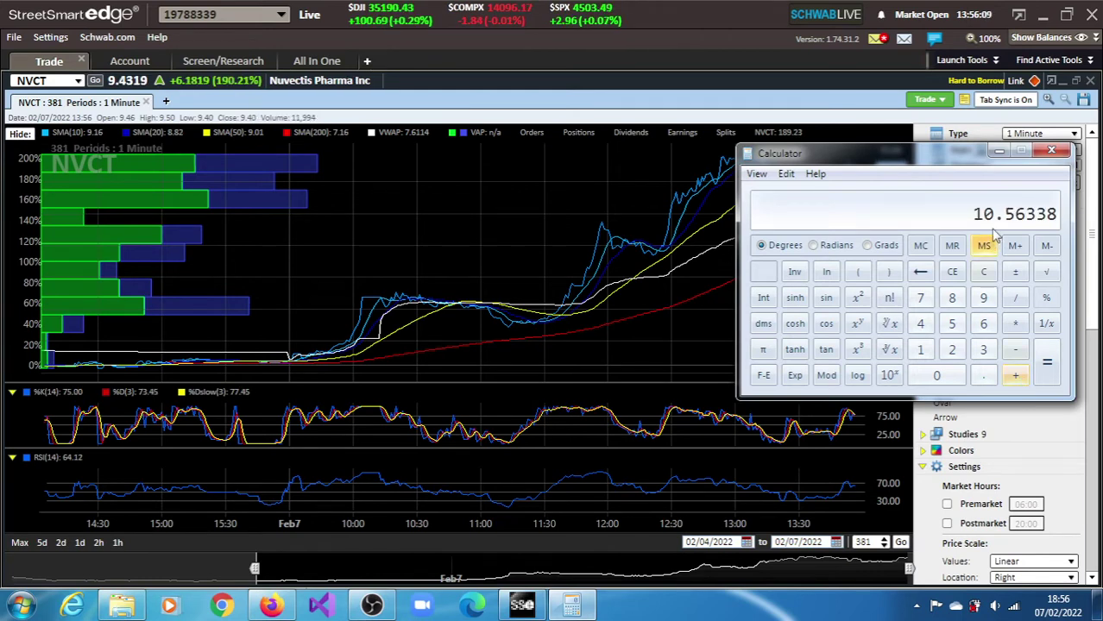
pyautogui.click(999, 153)
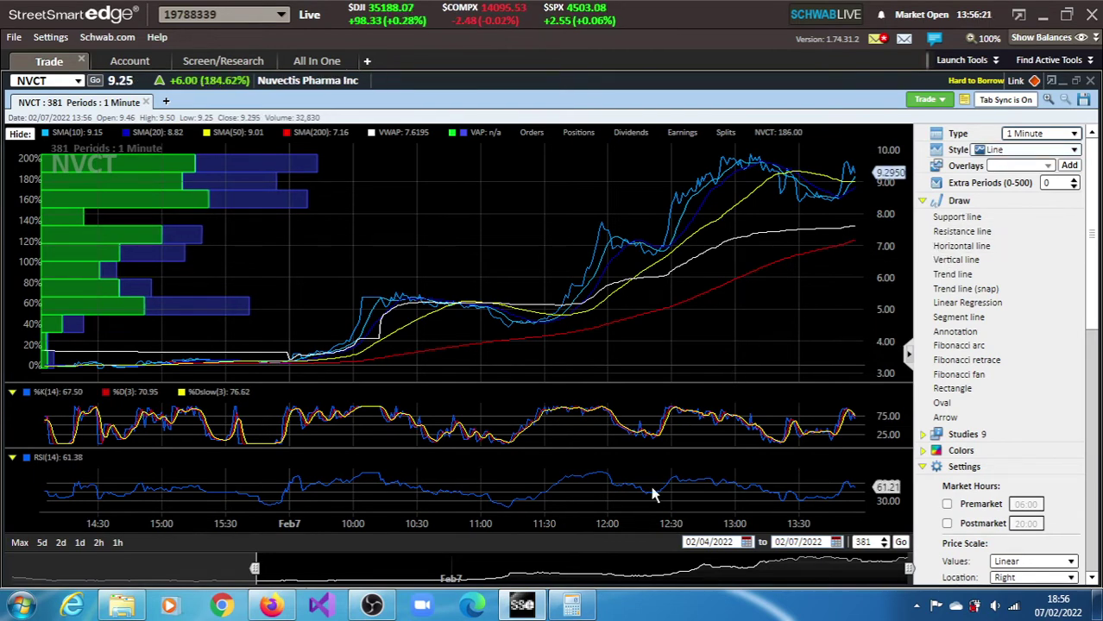
pyautogui.click(575, 603)
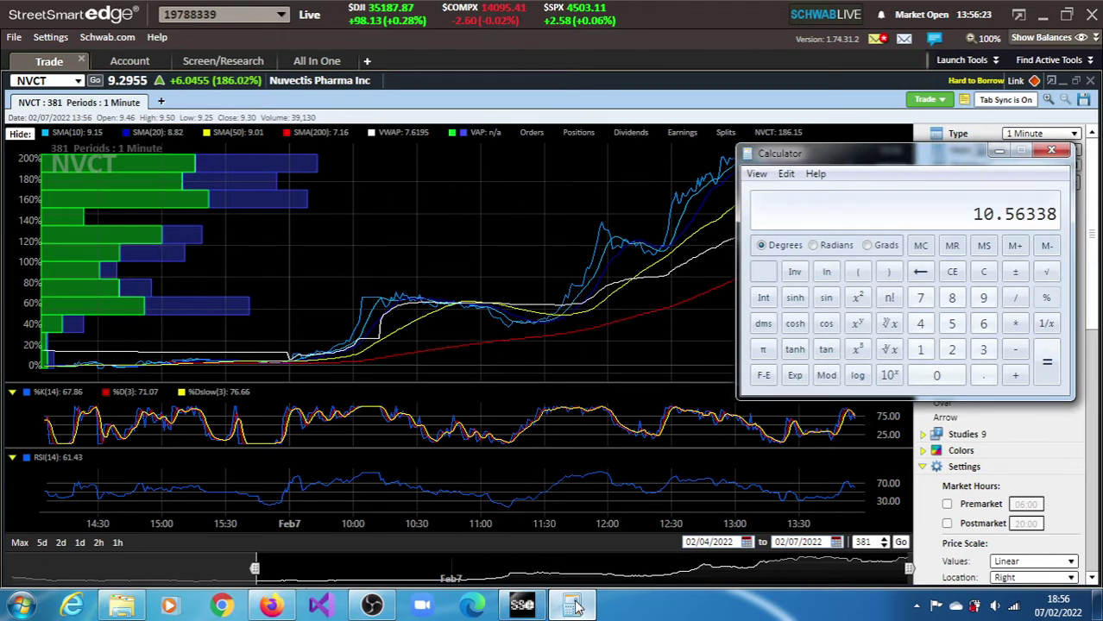
pyautogui.click(574, 604)
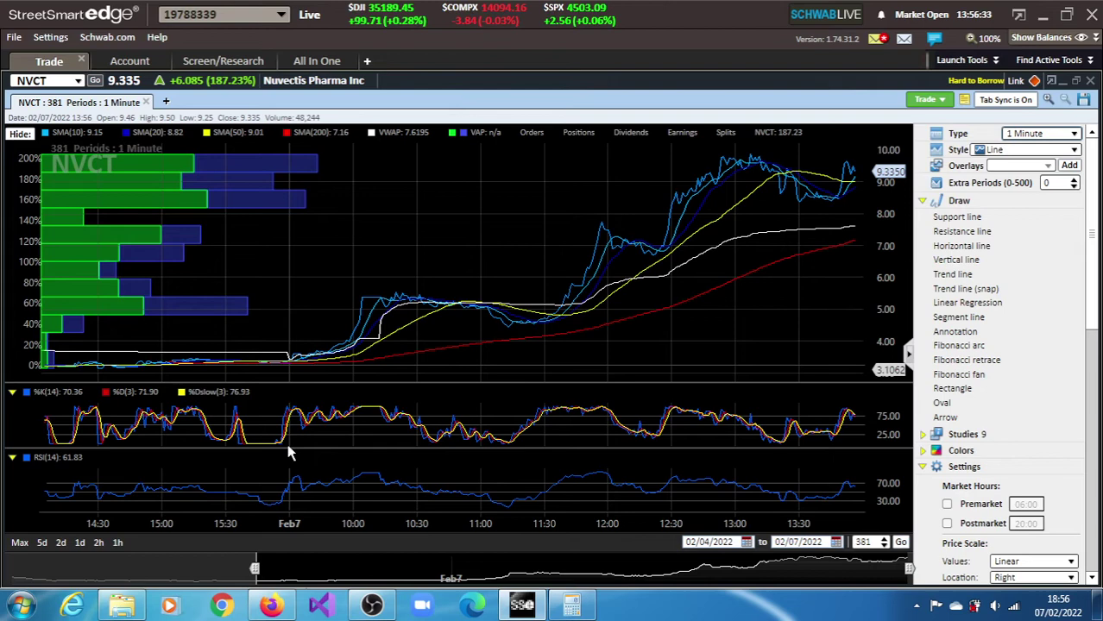
# Draw a Fibonacci retrace on the NVCT price chart from about 9.85 down to about 3.13, and leave draw mode
pyautogui.click(962, 360)
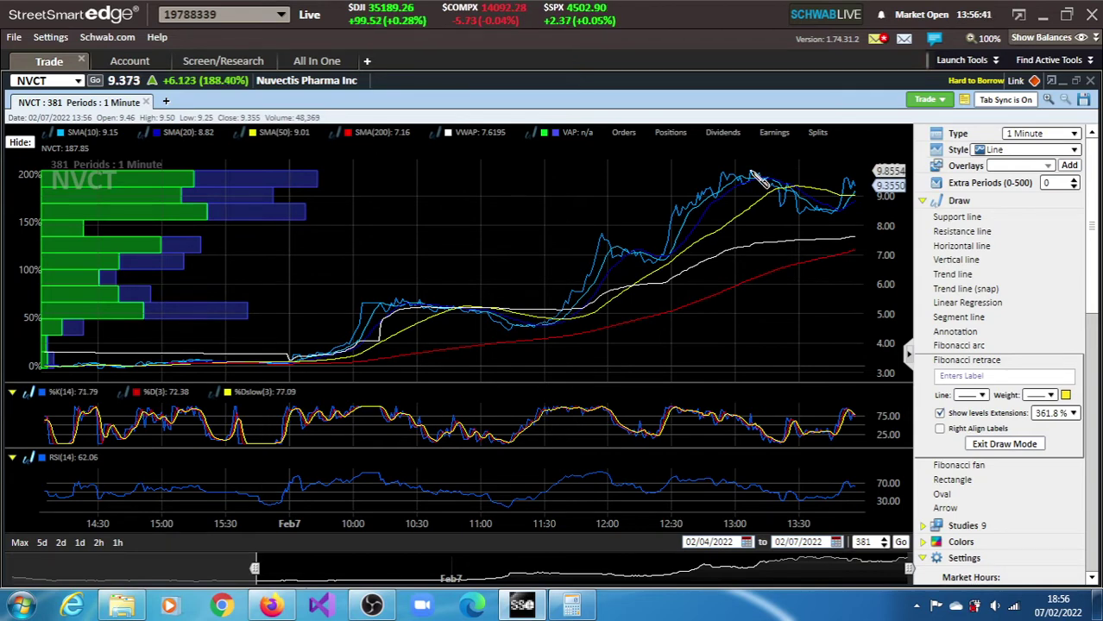
pyautogui.moveTo(747, 172); pyautogui.dragTo(748, 279)
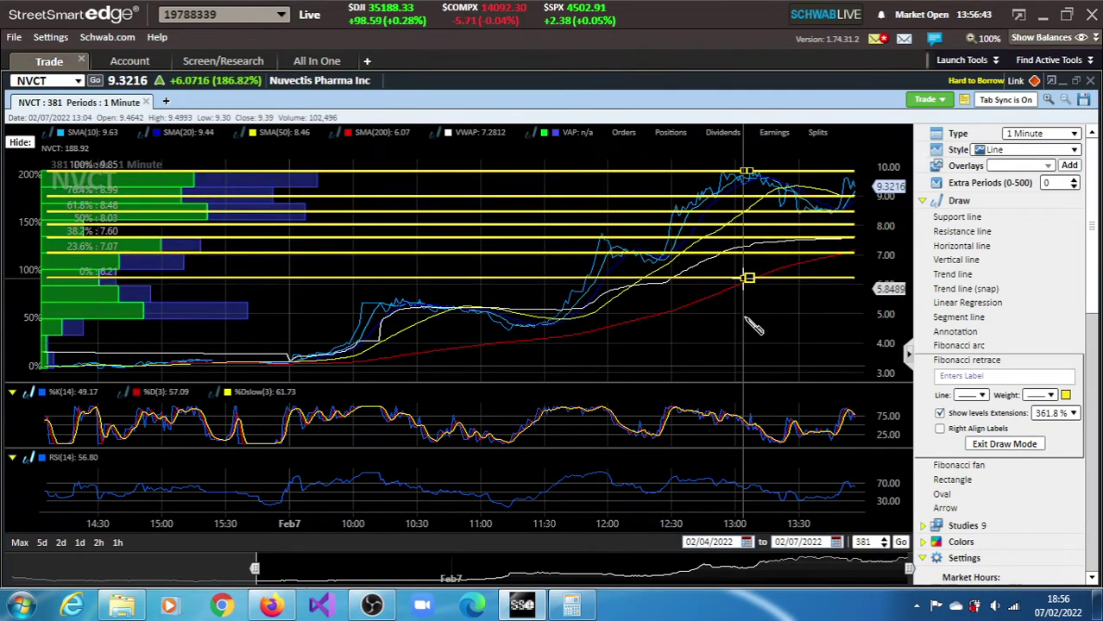
pyautogui.moveTo(747, 319); pyautogui.dragTo(750, 369)
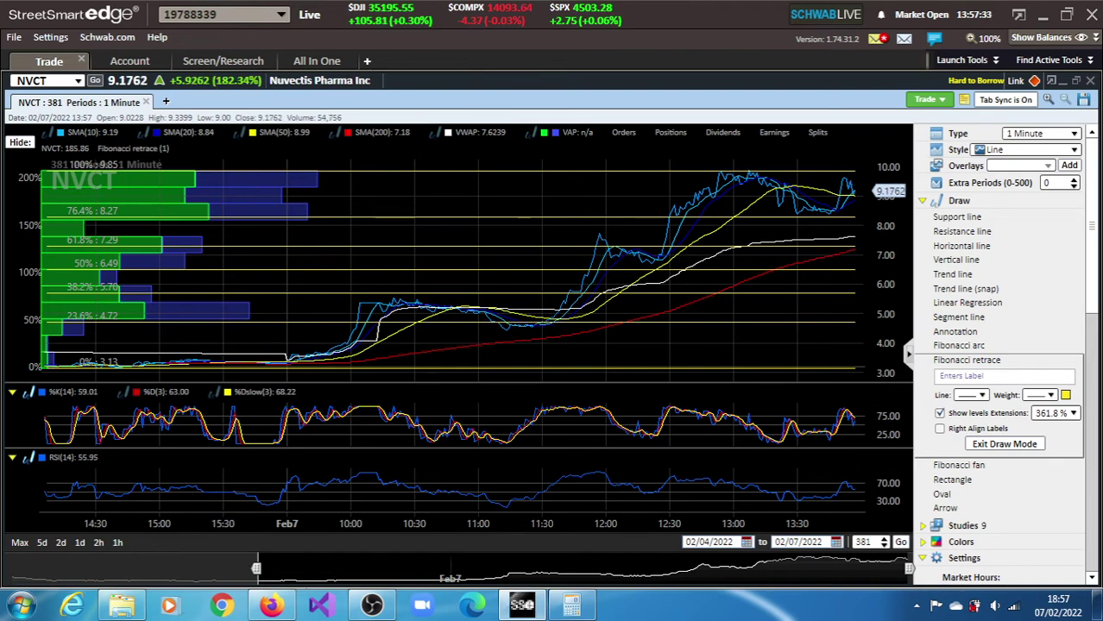
pyautogui.click(984, 444)
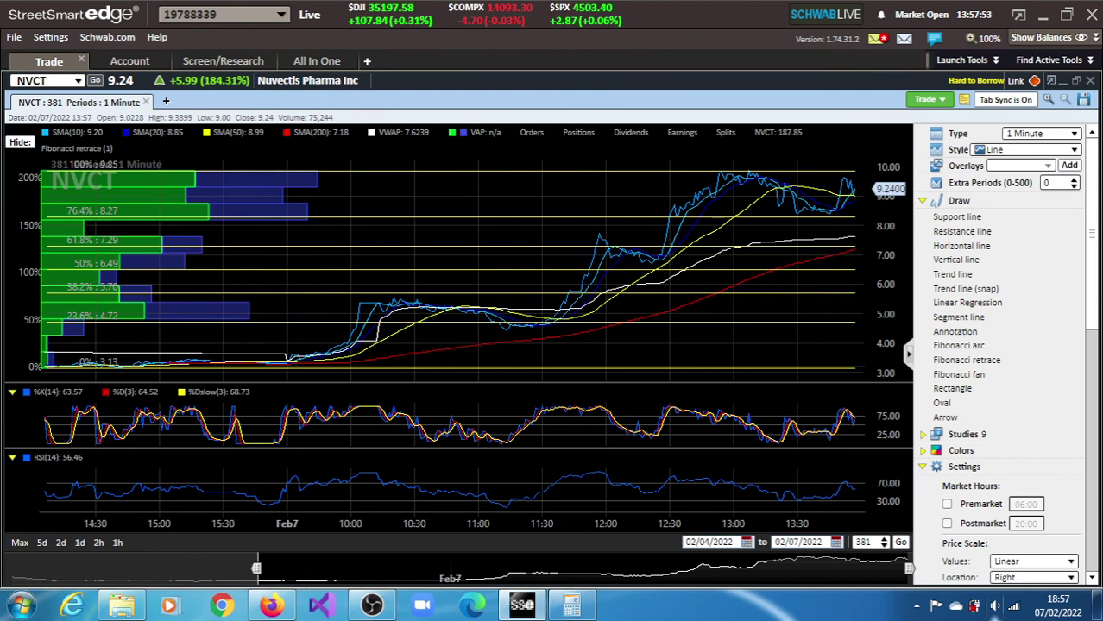
pyautogui.click(916, 606)
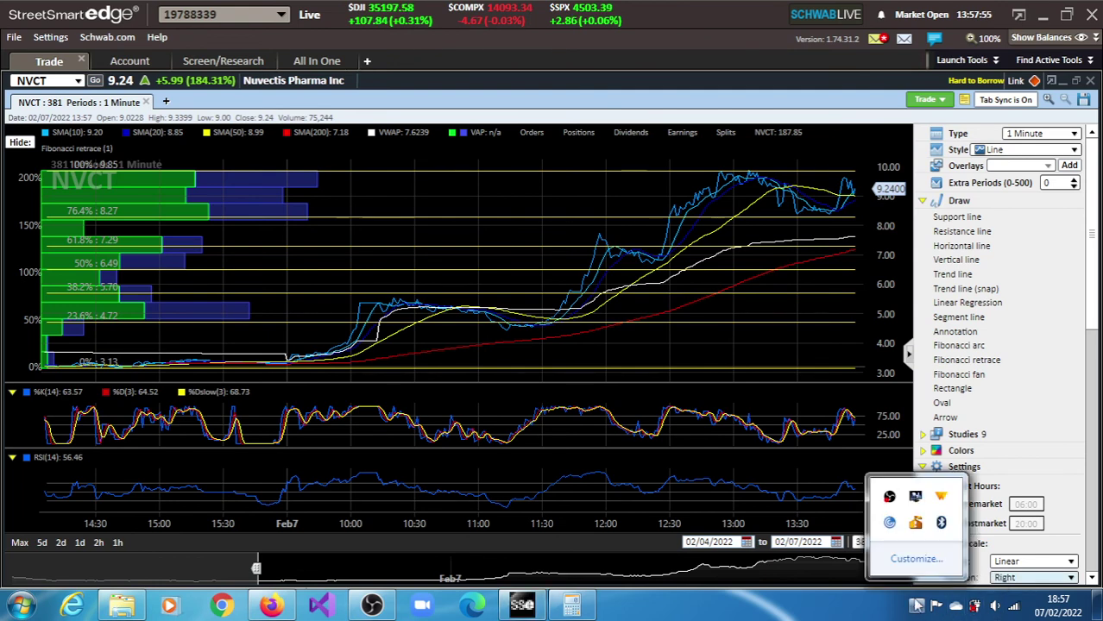
pyautogui.rightClick(890, 499)
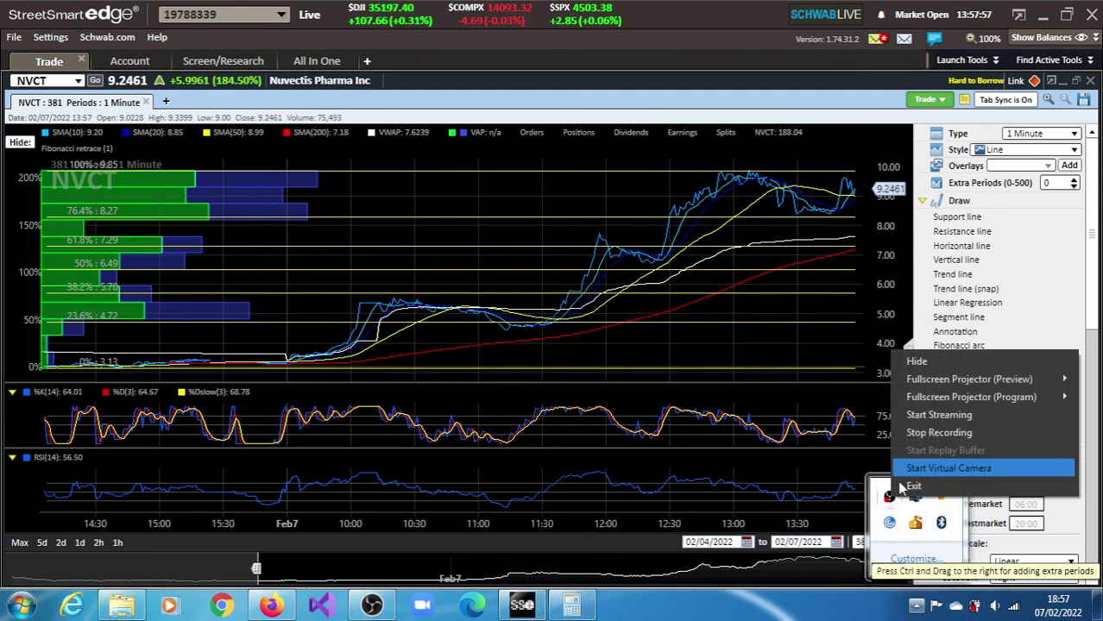